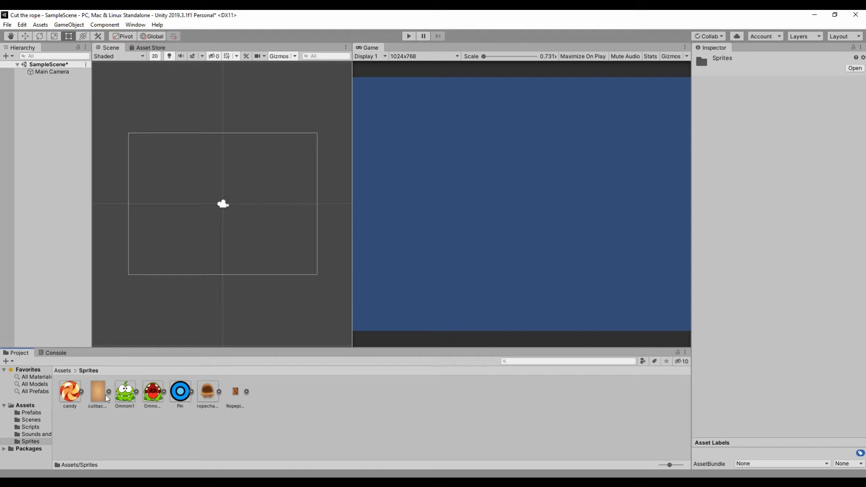
# Add the cutbackground sprite, scale it up and wider to fill the game view, and set order in layer -2.
pyautogui.moveTo(107, 398); pyautogui.dragTo(219, 208)
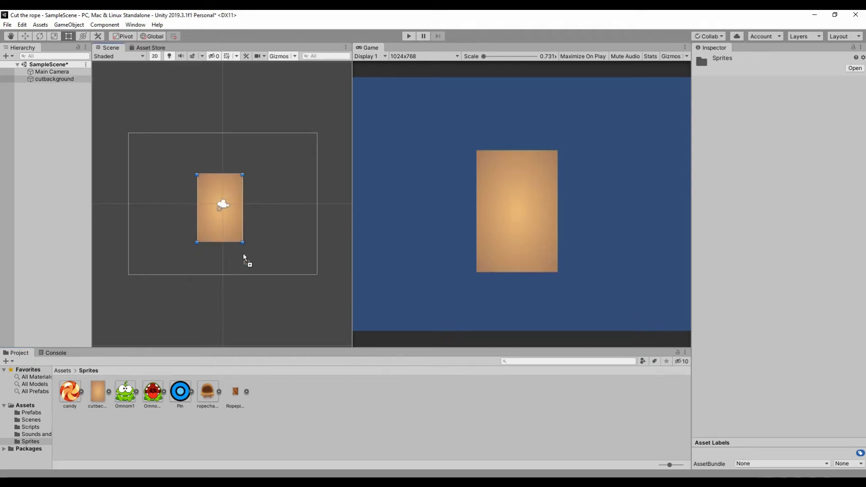
pyautogui.click(53, 36)
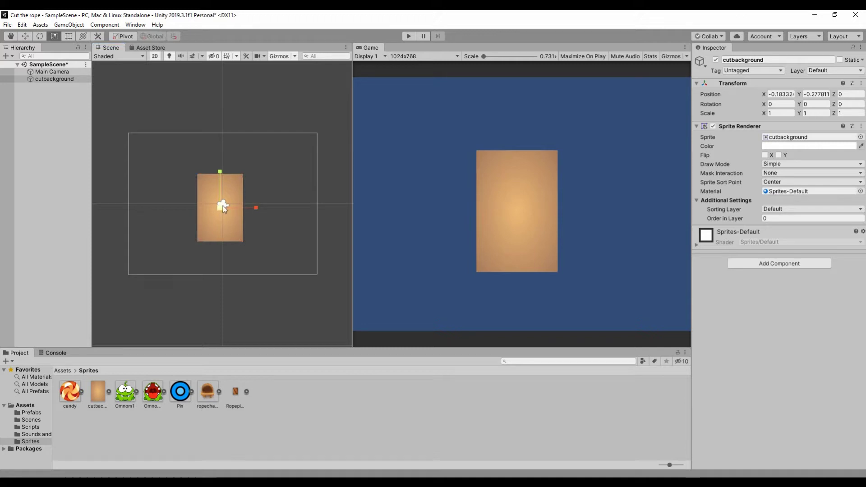
pyautogui.moveTo(222, 208); pyautogui.dragTo(236, 142)
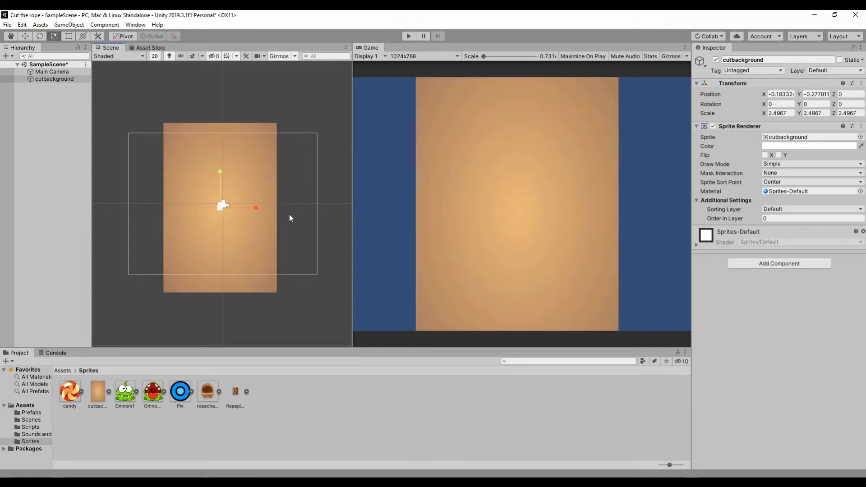
pyautogui.moveTo(242, 210); pyautogui.dragTo(290, 212)
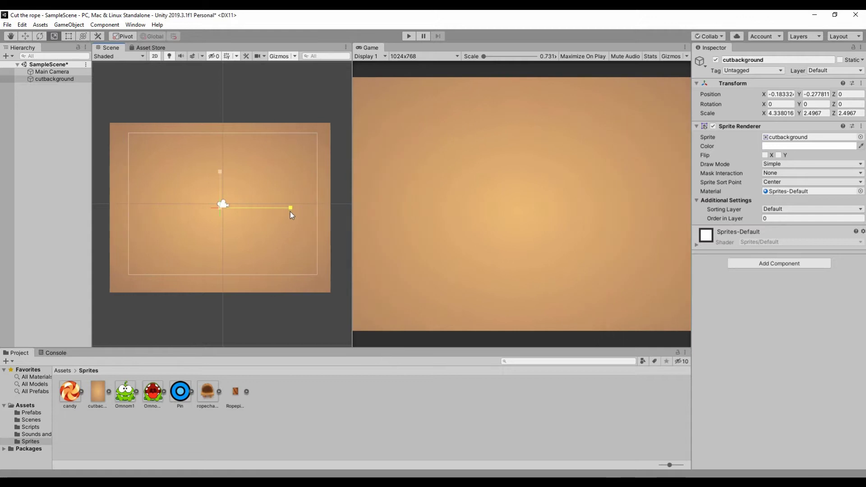
pyautogui.click(782, 218)
pyautogui.write('-2')
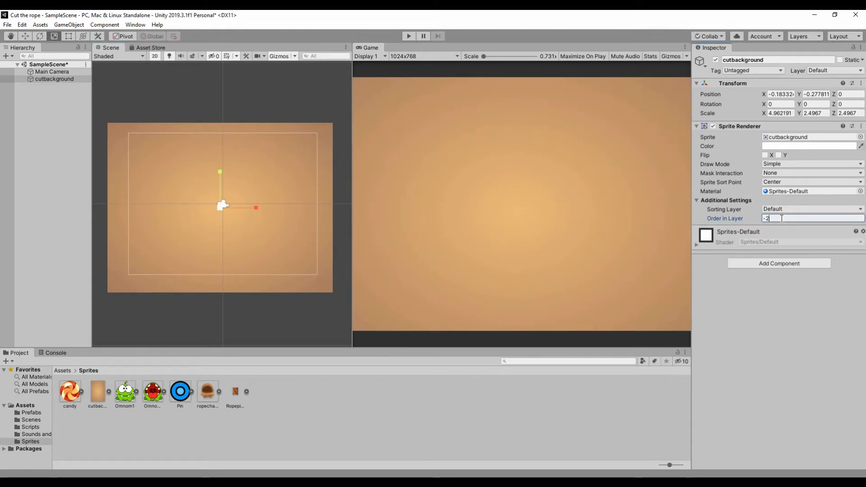
# Place the ropechair sprite near the bottom with order in layer 1 and X position 0.
pyautogui.moveTo(208, 393); pyautogui.dragTo(224, 260)
pyautogui.click(776, 219)
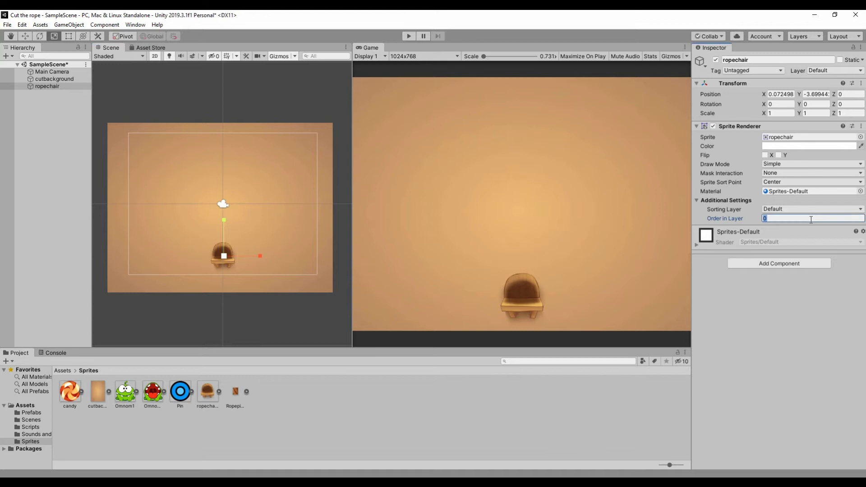
pyautogui.write('1')
pyautogui.click(790, 93)
pyautogui.write('0')
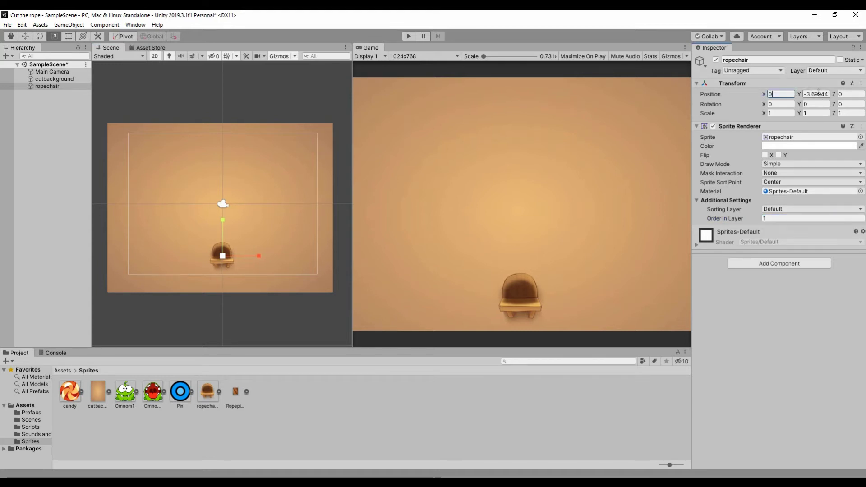
pyautogui.click(195, 334)
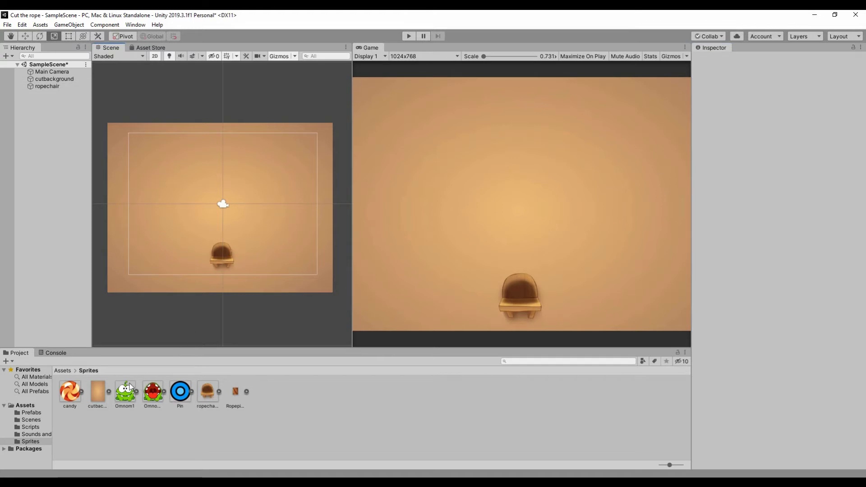
# Add the Omnom2 sprite over the chair with order in layer 2.
pyautogui.moveTo(156, 394); pyautogui.dragTo(225, 243)
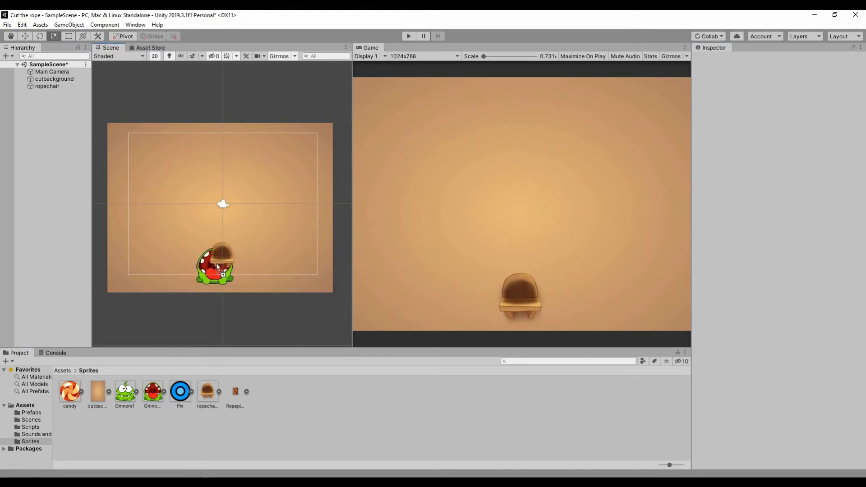
pyautogui.click(777, 218)
pyautogui.write('2')
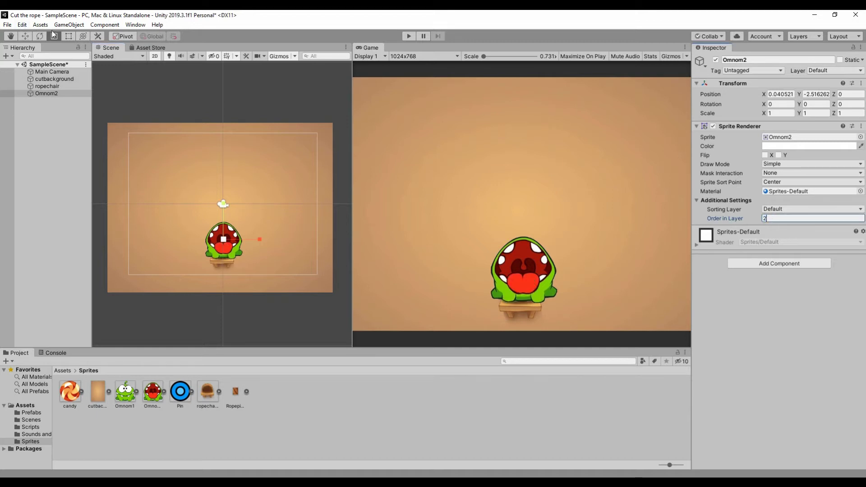
pyautogui.click(65, 55)
# Shrink Omnom2 to about 0.46 scale and lower it onto the chair at Y -3.32.
pyautogui.moveTo(223, 239); pyautogui.dragTo(230, 270)
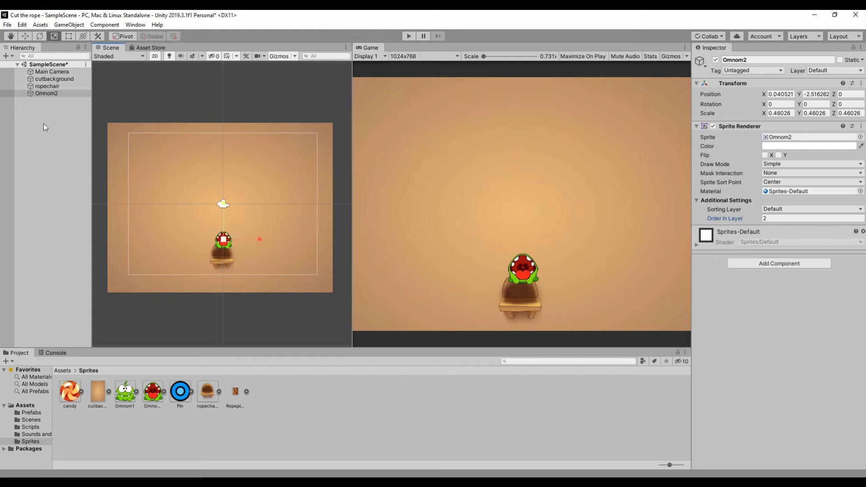
pyautogui.click(30, 39)
pyautogui.moveTo(223, 209); pyautogui.dragTo(226, 218)
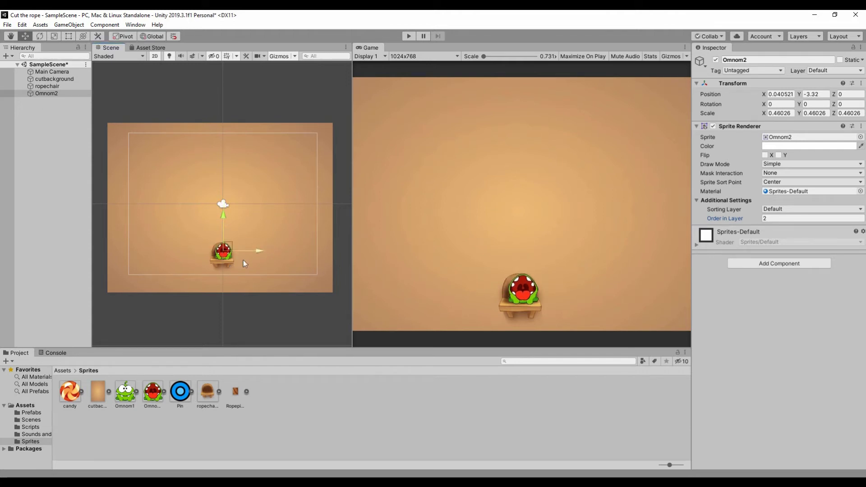
pyautogui.moveTo(251, 254); pyautogui.dragTo(249, 254)
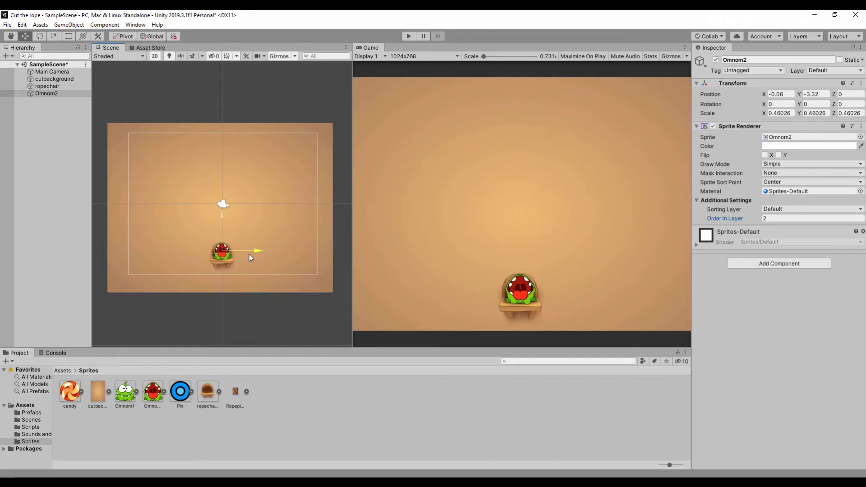
# Add a Box Collider 2D component to Omnom2.
pyautogui.click(804, 264)
pyautogui.write('box')
pyautogui.press('Down')
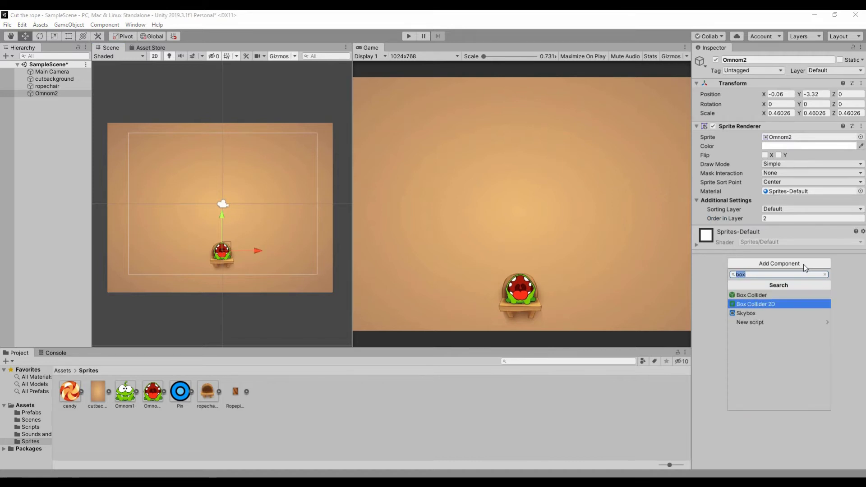
pyautogui.press('Return')
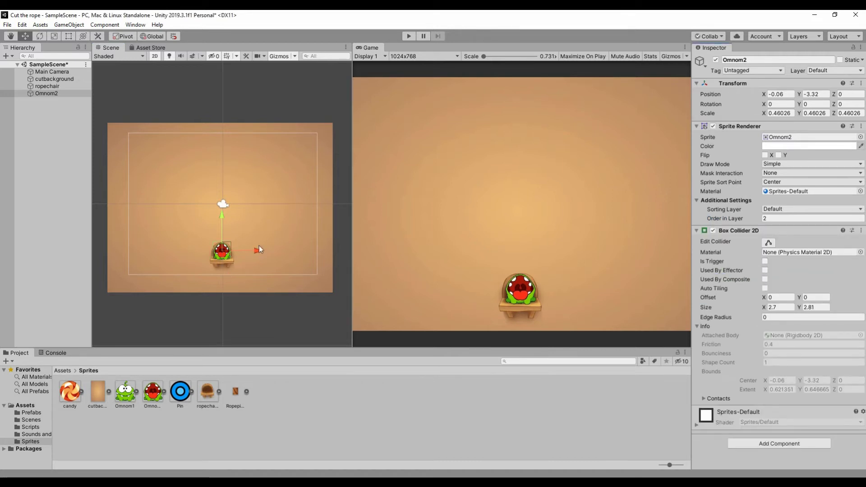
# Tag Omnom2 as Omnom and attach the OmNom script to it.
pyautogui.click(736, 71)
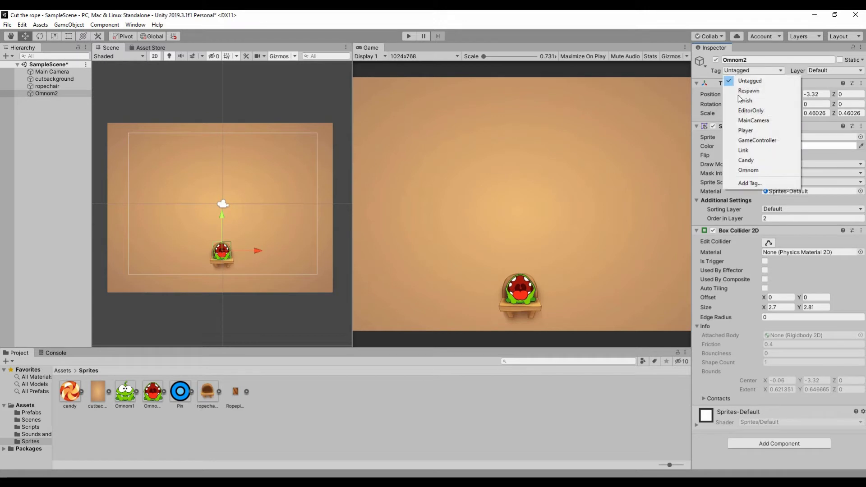
pyautogui.click(752, 174)
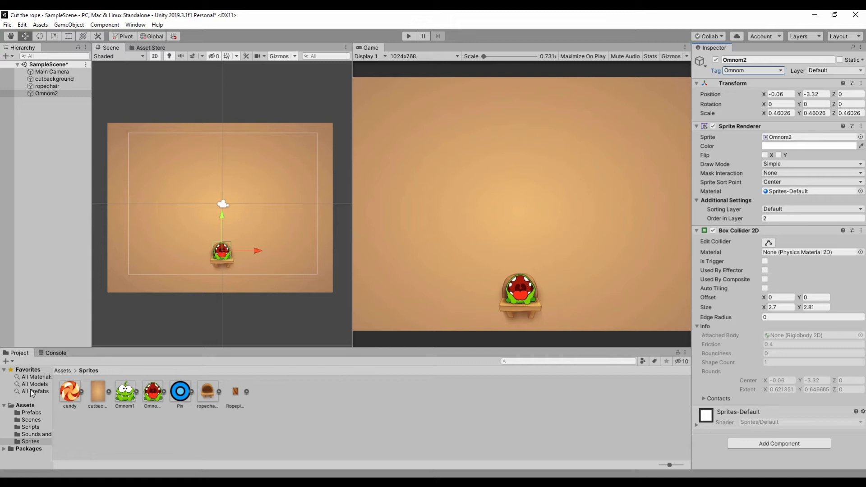
pyautogui.click(29, 427)
pyautogui.moveTo(101, 393)
pyautogui.mouseDown()
pyautogui.moveTo(55, 89)
pyautogui.moveTo(60, 96)
pyautogui.mouseUp()
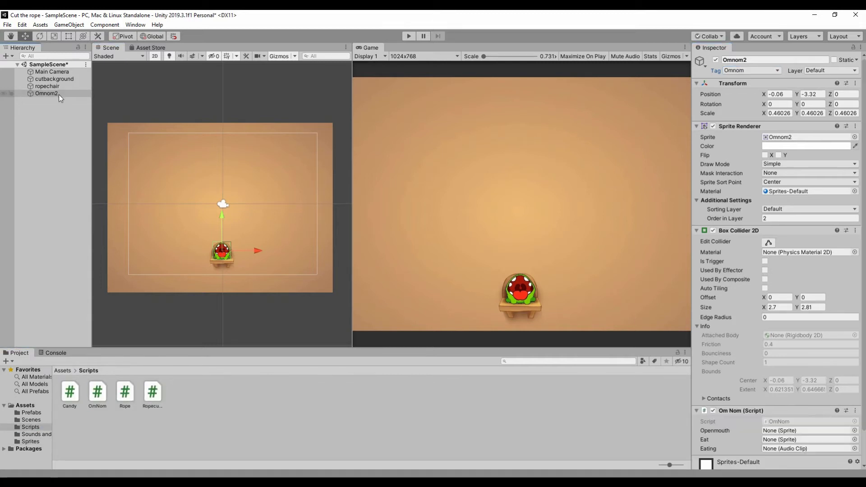
# Assign Omnom1 to Eat, Omnom2 to Openmouth, and the Eating clip to the Eating slot.
pyautogui.scroll(-2, 705, 404)
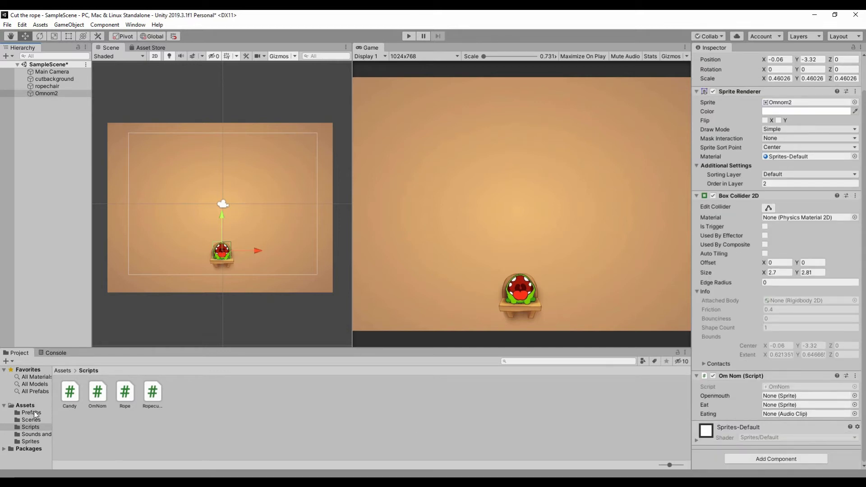
pyautogui.click(31, 442)
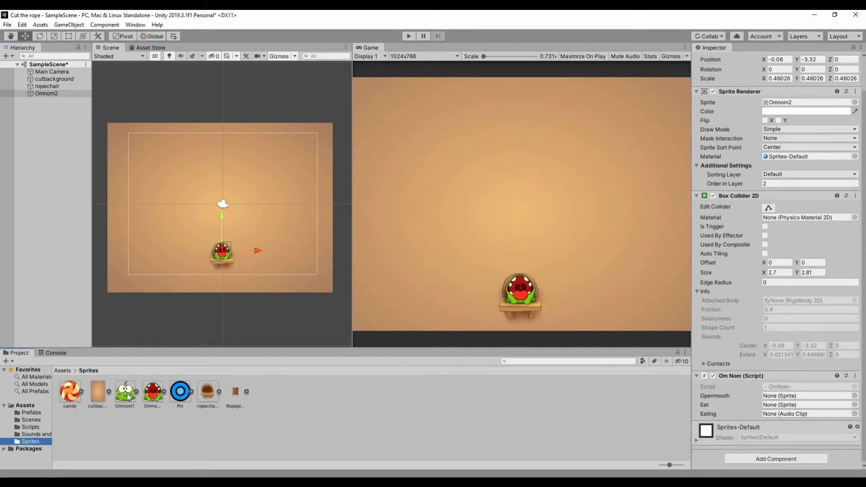
pyautogui.moveTo(129, 396); pyautogui.dragTo(768, 411)
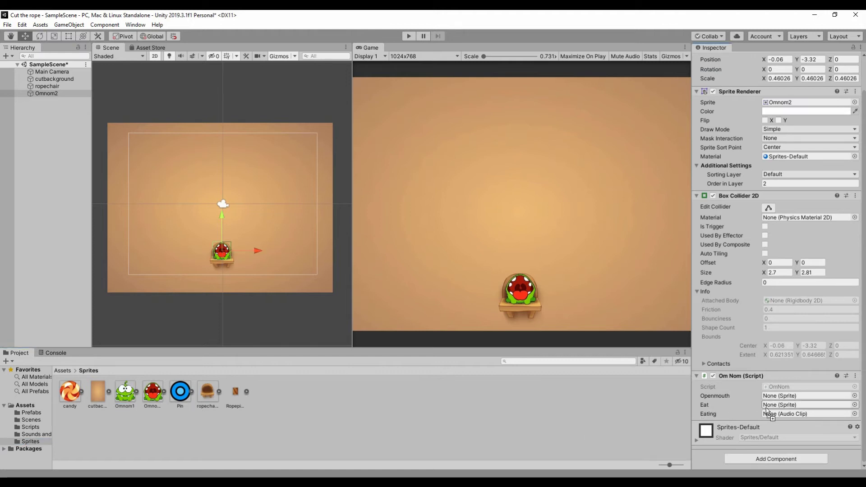
pyautogui.moveTo(153, 393)
pyautogui.mouseDown()
pyautogui.moveTo(351, 434)
pyautogui.moveTo(785, 396)
pyautogui.mouseUp()
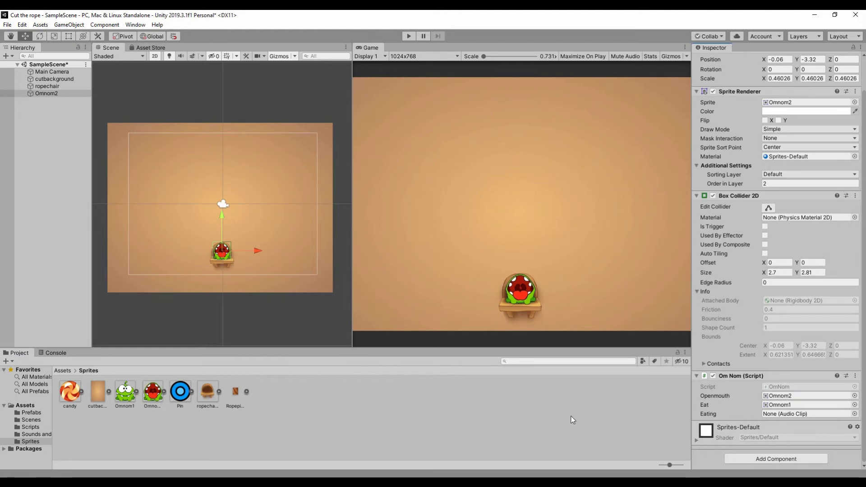
pyautogui.click(37, 434)
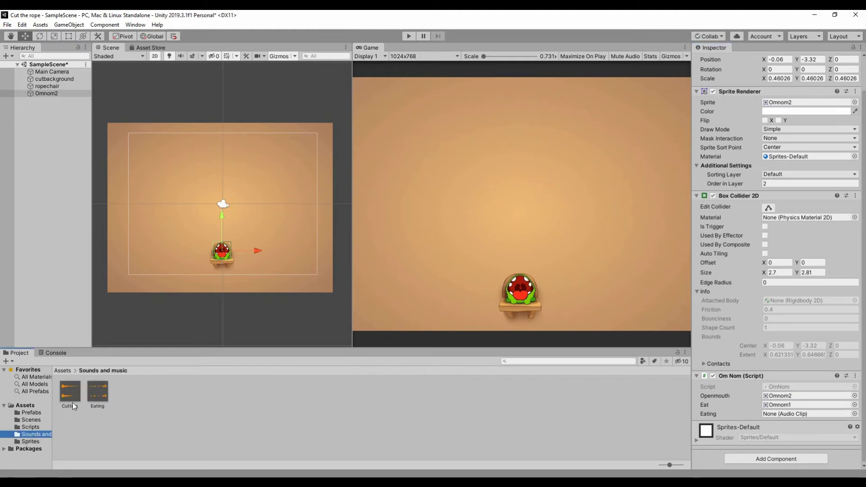
pyautogui.moveTo(94, 403); pyautogui.dragTo(779, 418)
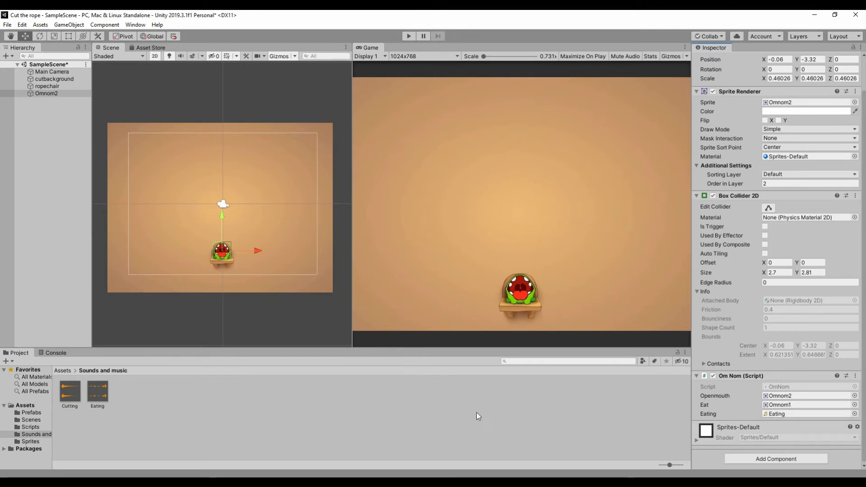
pyautogui.click(30, 442)
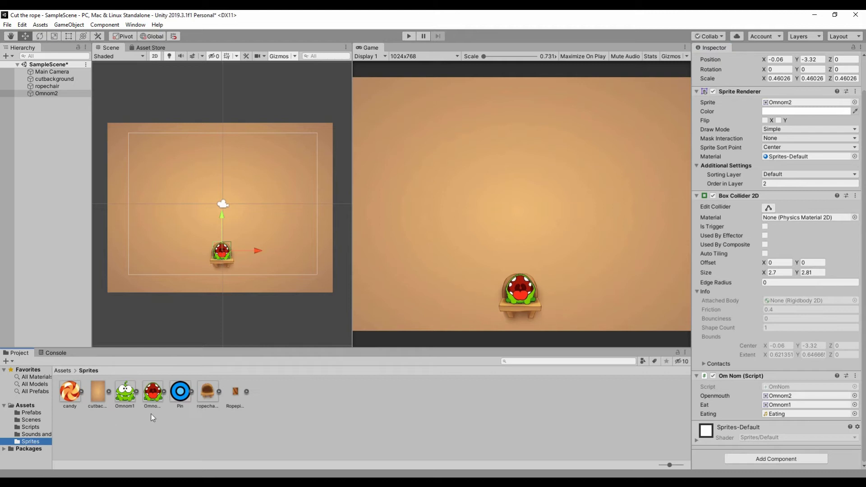
# Place the Pin sprite near the top centre of the level.
pyautogui.moveTo(186, 398); pyautogui.dragTo(224, 164)
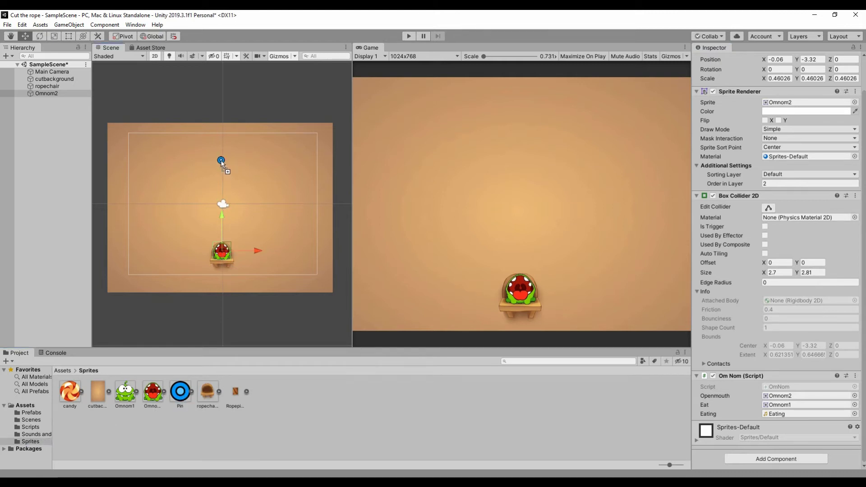
pyautogui.moveTo(225, 164); pyautogui.dragTo(225, 161)
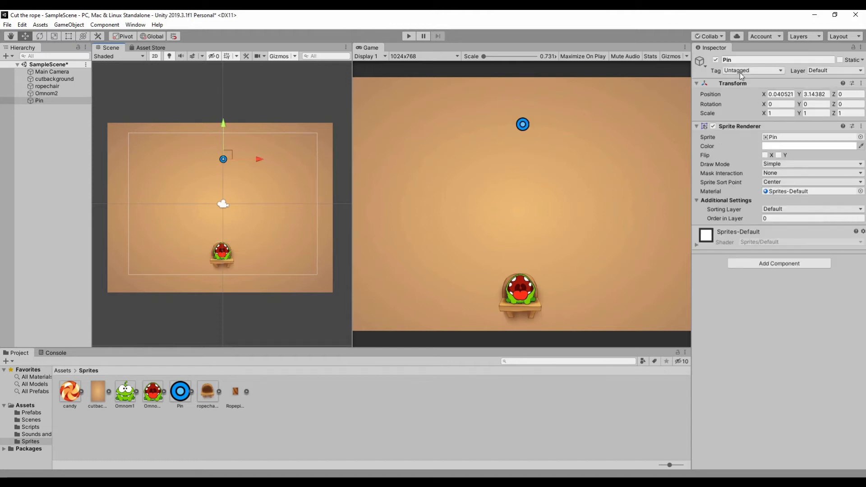
pyautogui.click(787, 95)
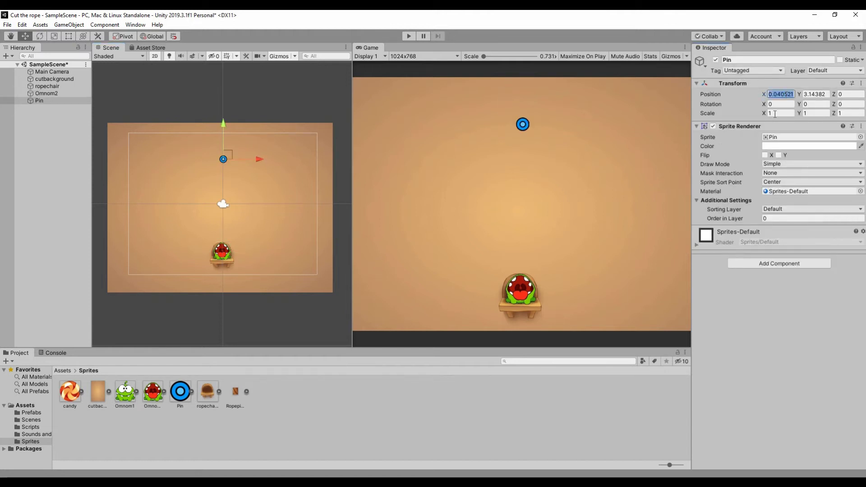
pyautogui.write('0')
pyautogui.click(261, 86)
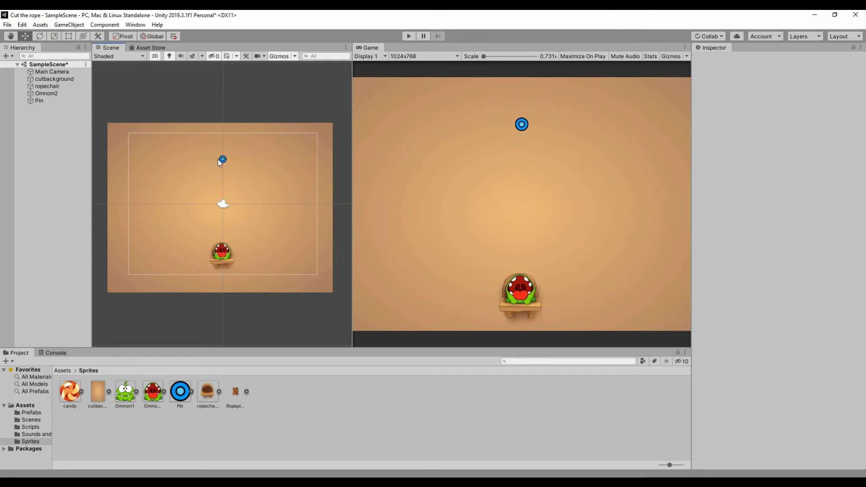
pyautogui.click(222, 161)
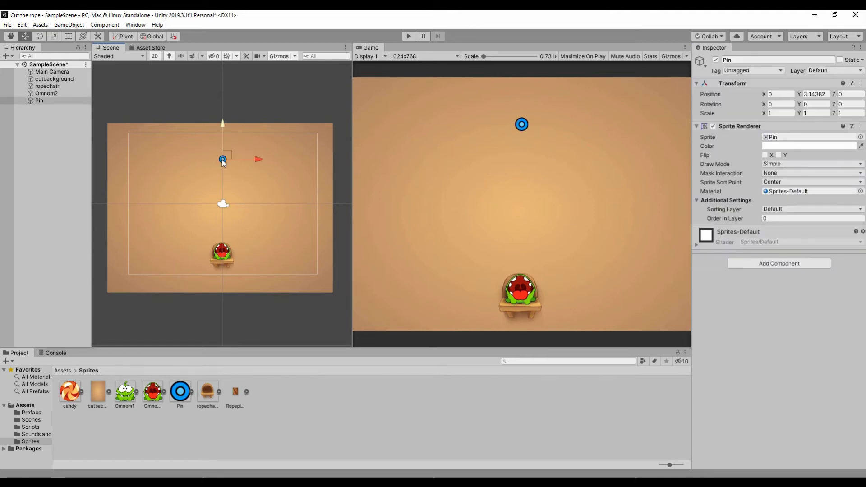
# Add a Rigidbody 2D to the Pin and set its Body Type to Kinematic.
pyautogui.click(744, 262)
pyautogui.write('rig')
pyautogui.press('Return')
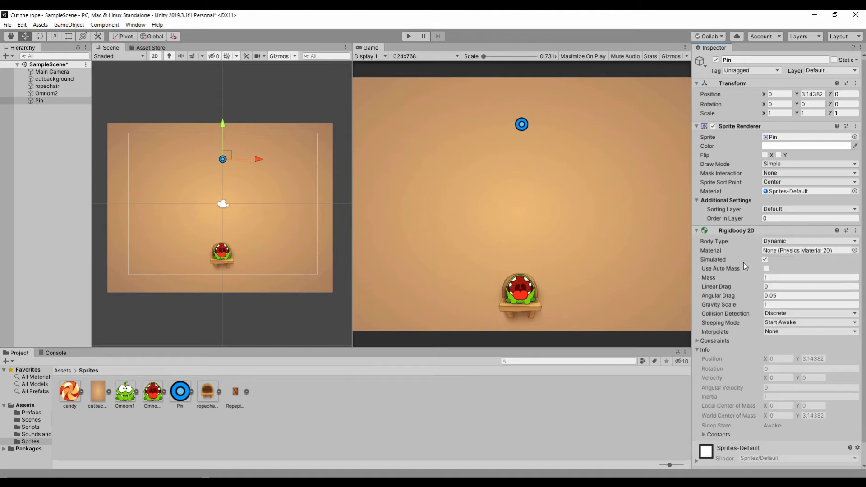
pyautogui.click(789, 243)
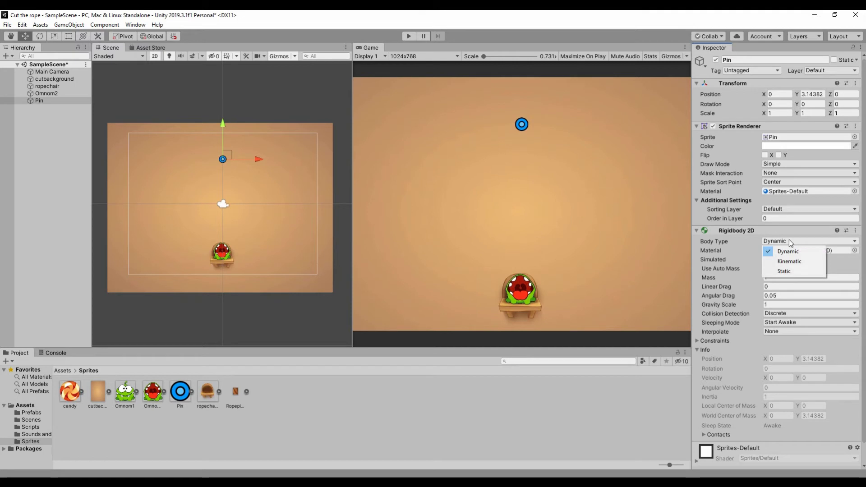
pyautogui.click(787, 261)
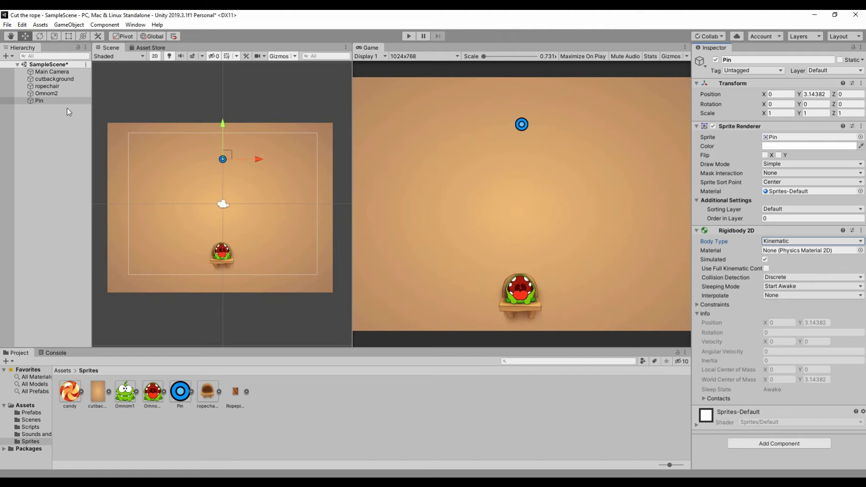
pyautogui.click(33, 430)
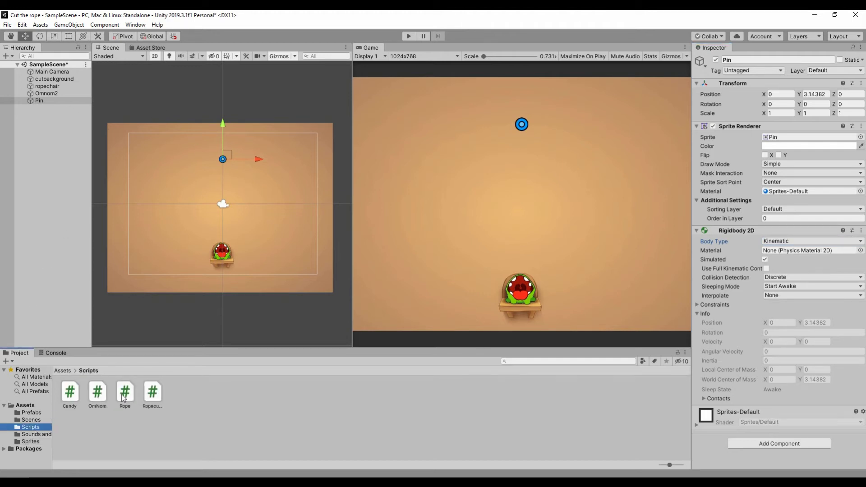
# Attach the Rope script to the Pin and set the Pin as its Hook.
pyautogui.moveTo(127, 400); pyautogui.dragTo(68, 101)
pyautogui.scroll(-3, 767, 370)
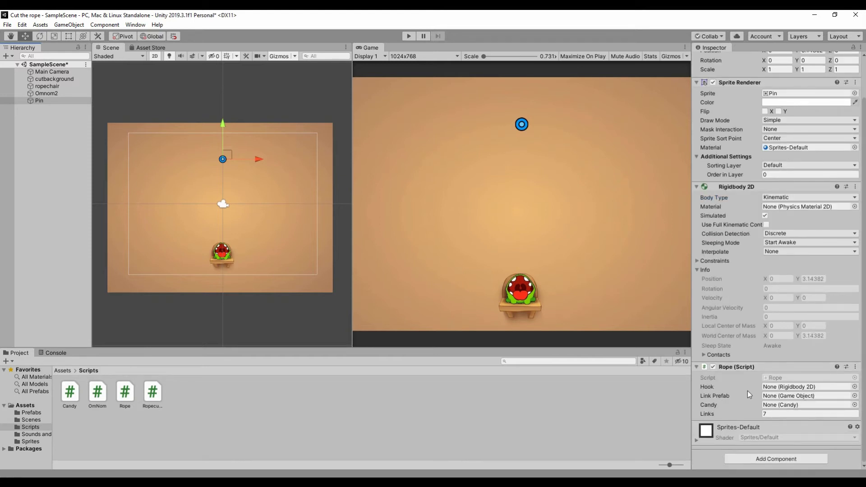
pyautogui.moveTo(61, 100); pyautogui.dragTo(771, 390)
# Set the Ropepiece prefab as the rope's Link Prefab, then select Ropepiece.
pyautogui.click(34, 414)
pyautogui.click(98, 396)
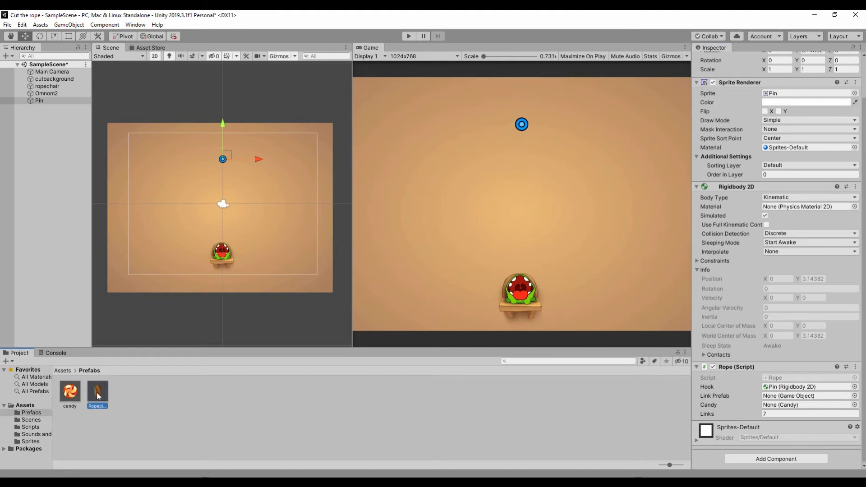
pyautogui.moveTo(331, 422); pyautogui.dragTo(794, 396)
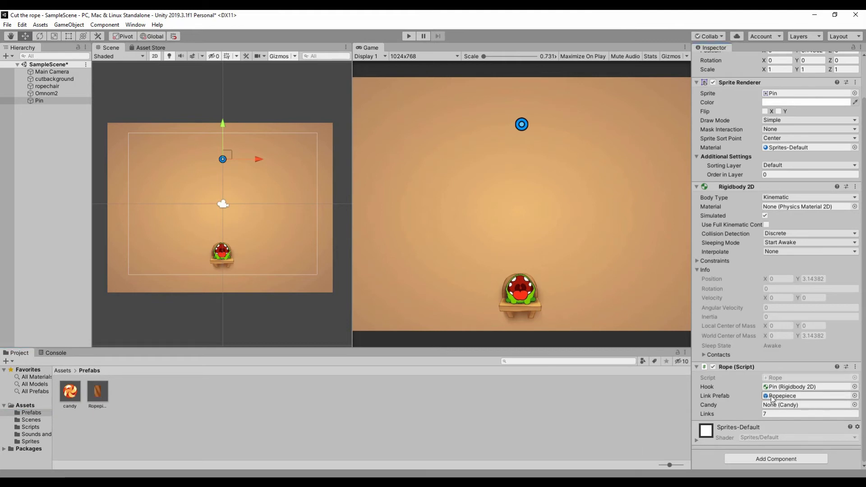
pyautogui.click(99, 391)
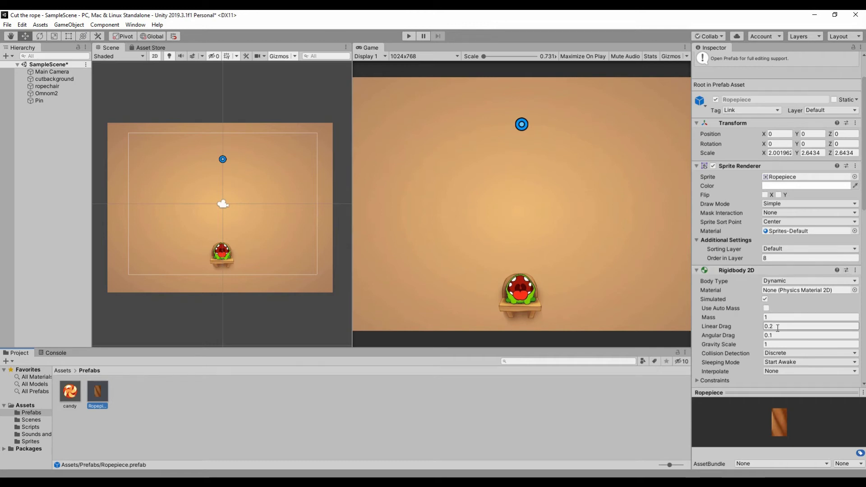
# Change the Ropepiece Hinge Joint 2D Connected Anchor X to 0, keeping Y at -0.18.
pyautogui.scroll(-3, 724, 229)
pyautogui.scroll(-3, 726, 244)
pyautogui.scroll(-3, 745, 320)
pyautogui.scroll(-3, 758, 307)
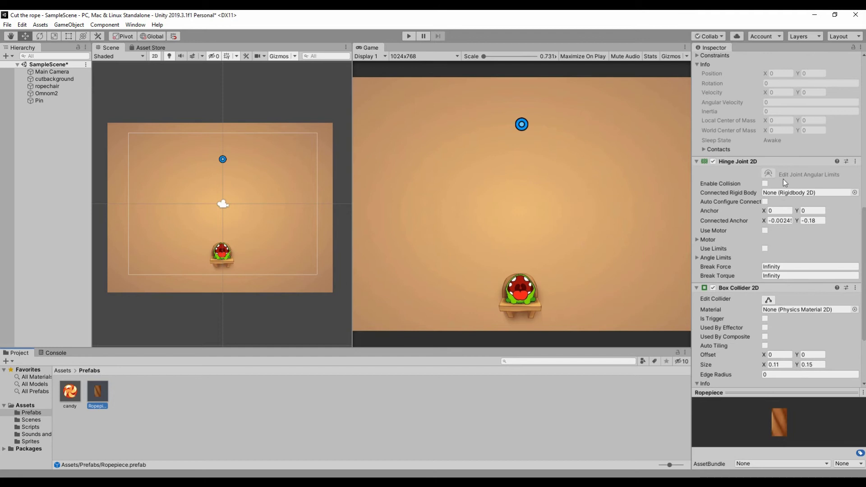
pyautogui.click(788, 220)
pyautogui.click(793, 221)
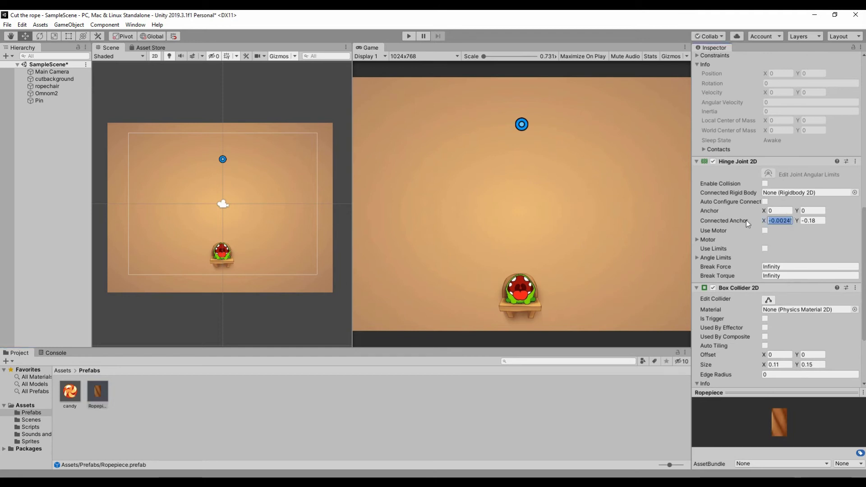
pyautogui.write('0.9884')
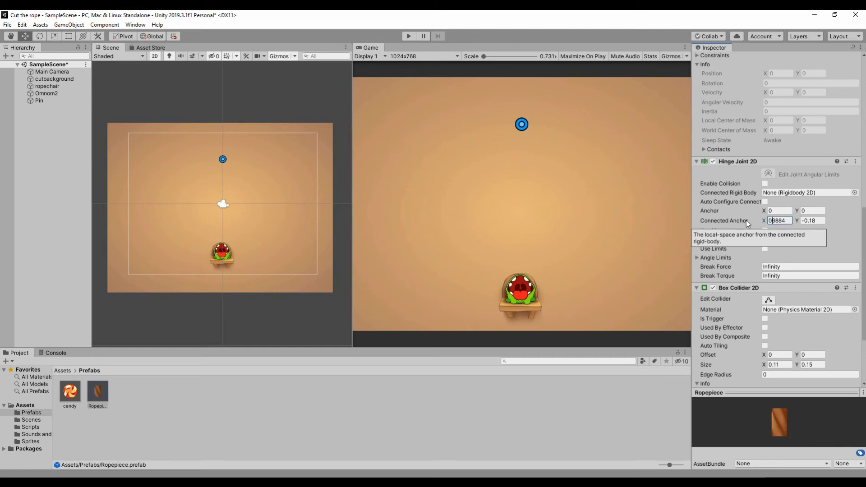
pyautogui.press('BackSpace')
pyautogui.press('BackSpace')
pyautogui.press('BackSpace')
pyautogui.press('BackSpace')
pyautogui.press('BackSpace')
pyautogui.press('BackSpace')
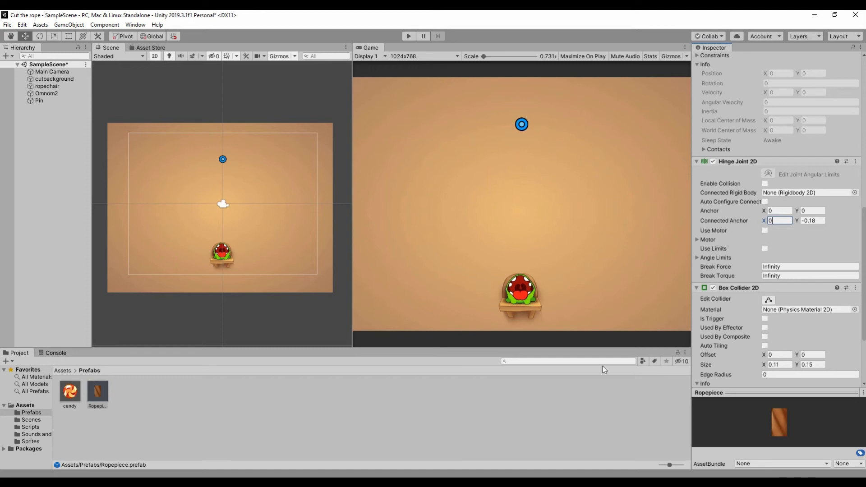
pyautogui.click(96, 390)
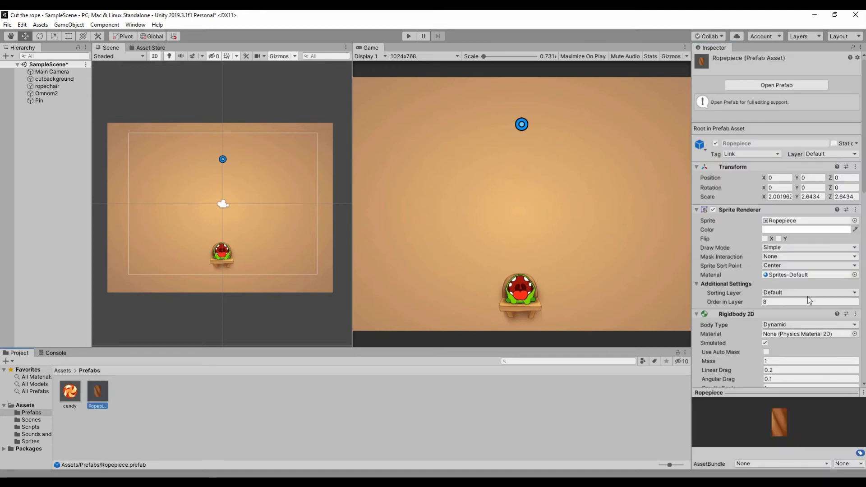
pyautogui.scroll(-3, 807, 296)
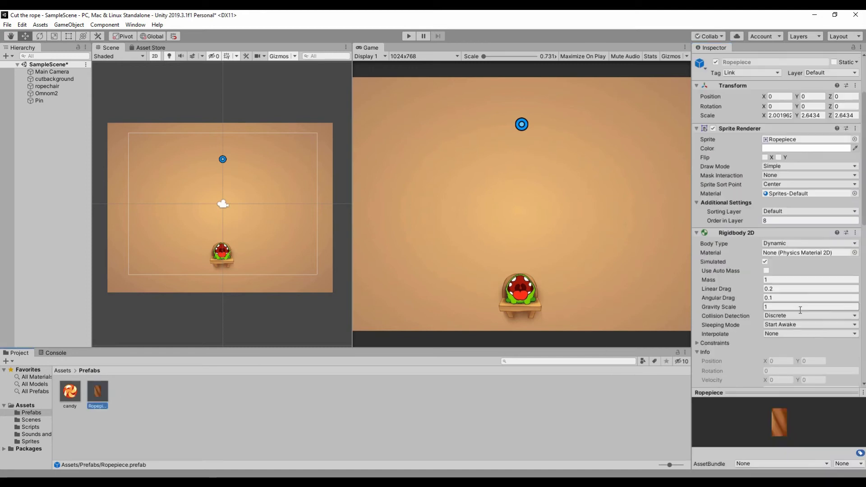
# Drop a candy prefab into the level just below the pin.
pyautogui.click(223, 161)
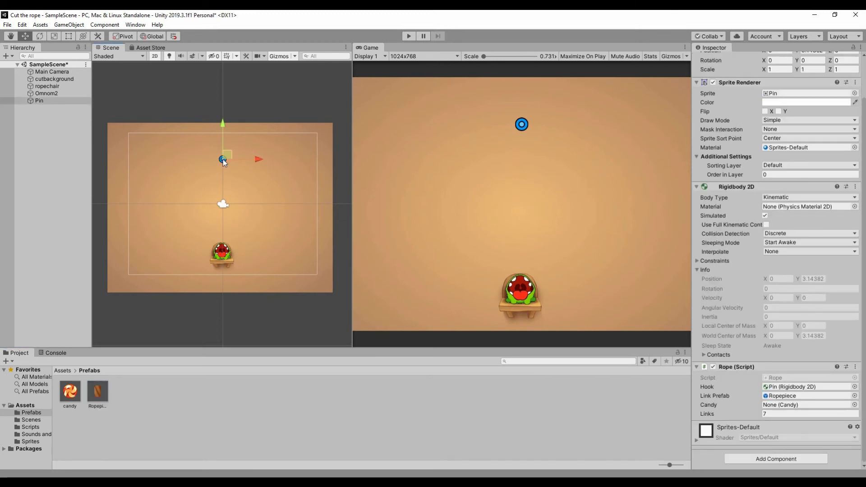
pyautogui.moveTo(65, 393); pyautogui.dragTo(215, 189)
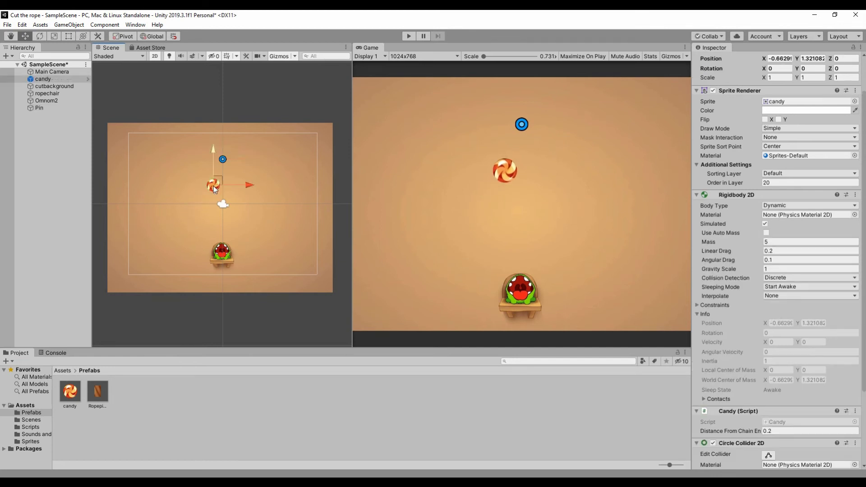
pyautogui.scroll(-3, 713, 326)
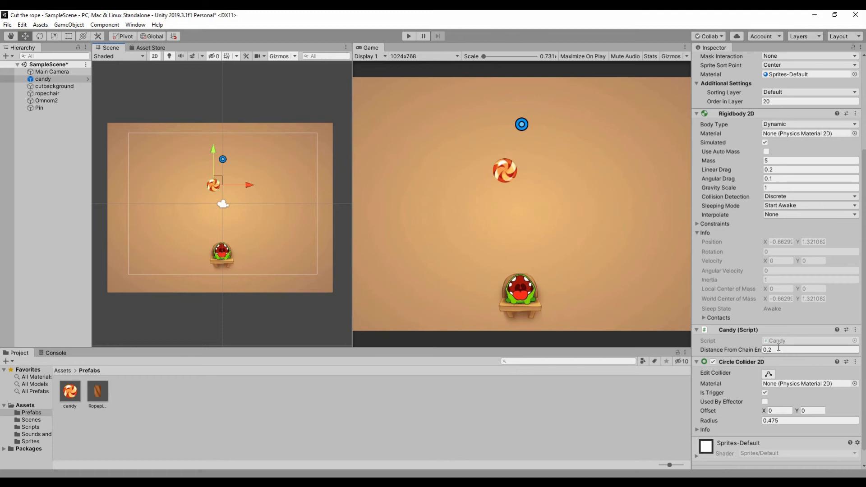
pyautogui.scroll(5, 744, 97)
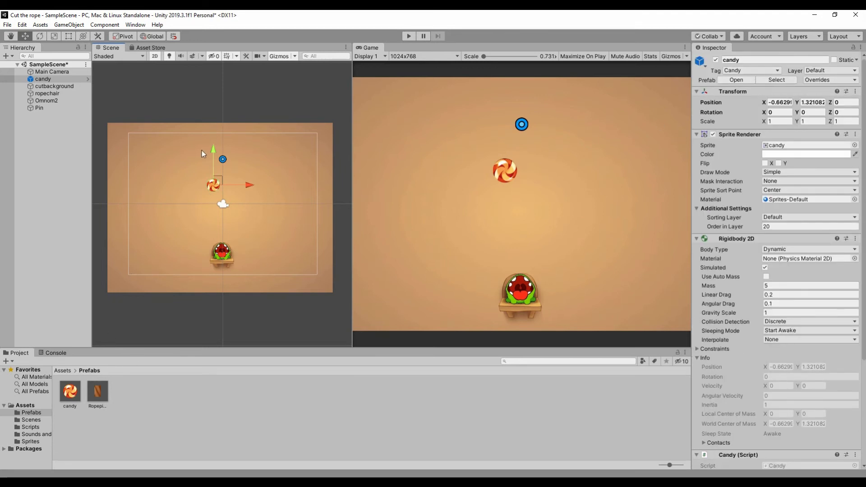
# Assign the candy to the Pin rope's Candy slot and move it left to X -3.51, Y 2.98.
pyautogui.click(223, 160)
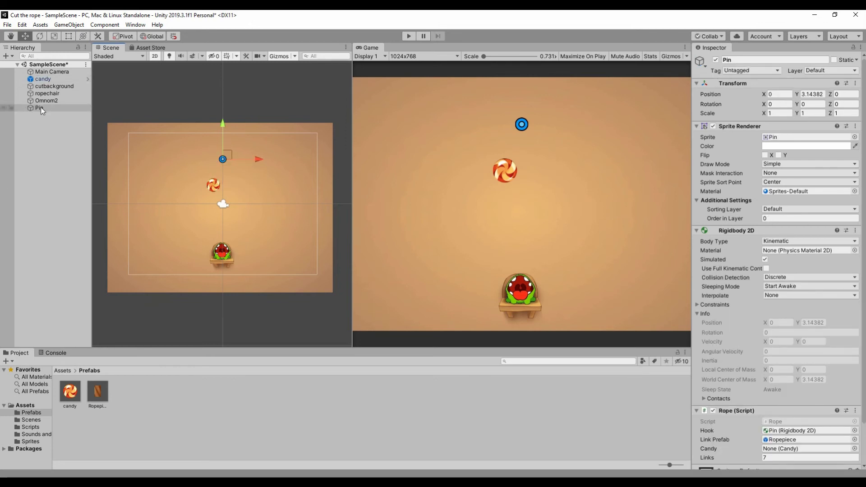
pyautogui.moveTo(50, 79); pyautogui.dragTo(794, 450)
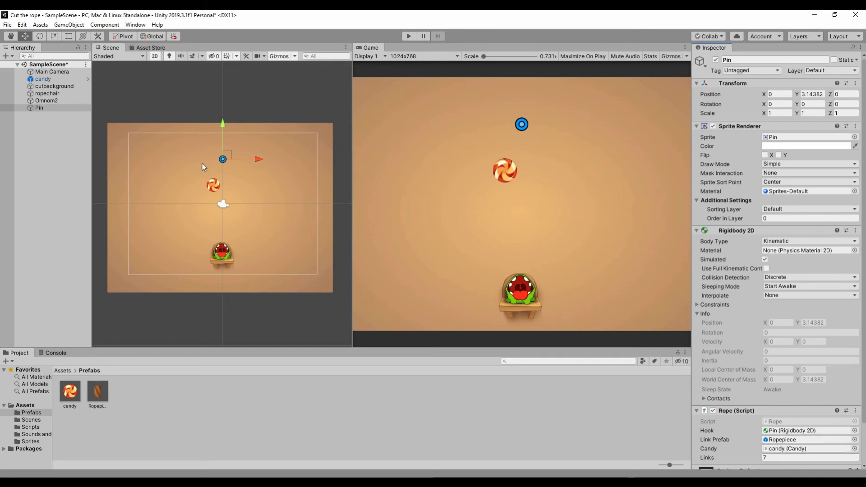
pyautogui.click(213, 184)
pyautogui.moveTo(213, 182); pyautogui.dragTo(177, 158)
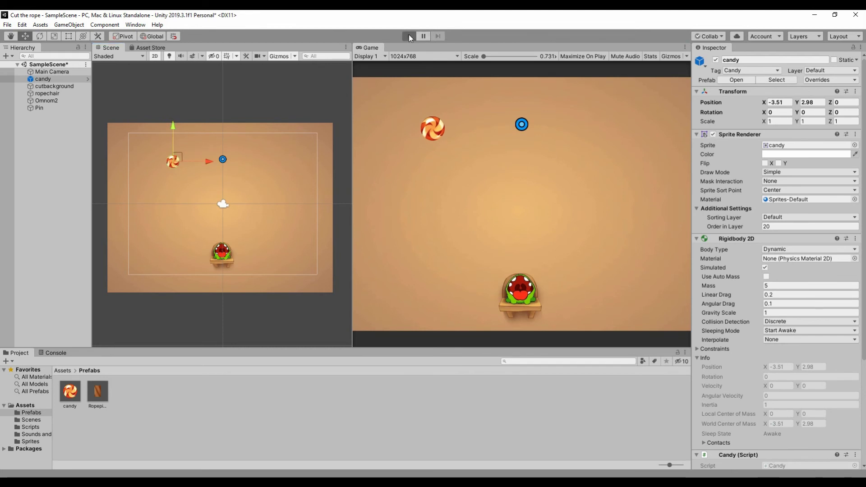
pyautogui.click(409, 35)
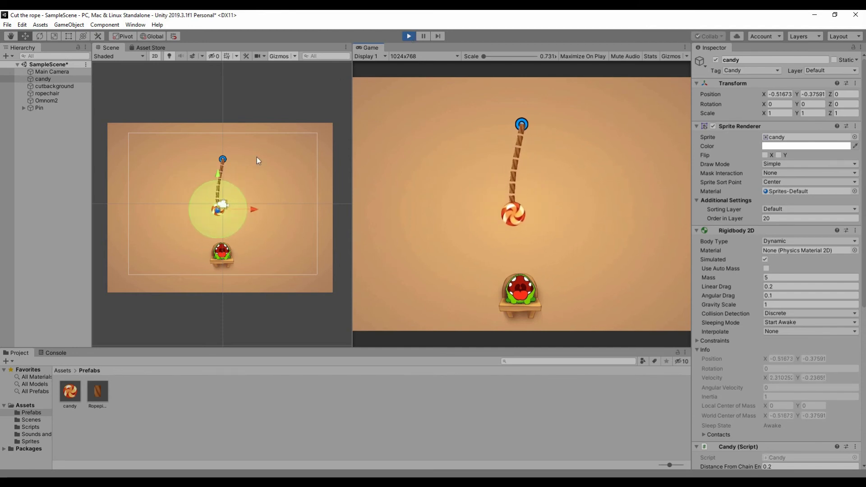
pyautogui.click(223, 159)
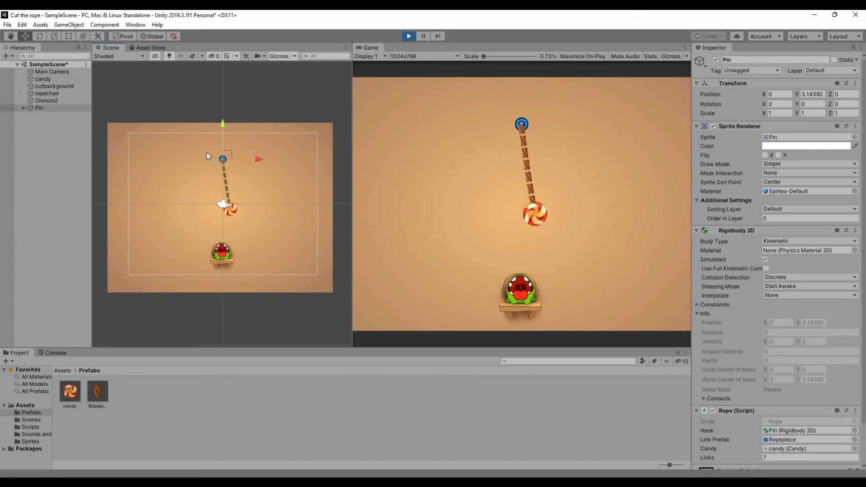
pyautogui.click(771, 218)
pyautogui.write('20')
pyautogui.press('Return')
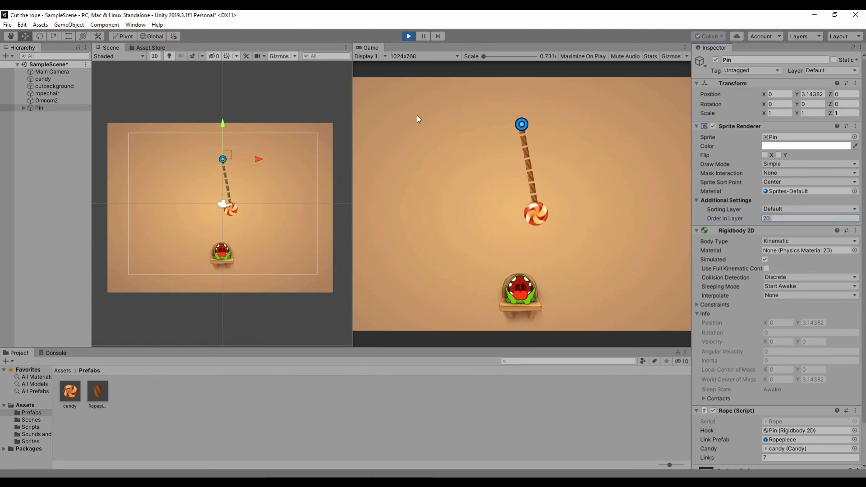
# Stop play mode, set the Pin's order in layer to 20, and save the scene.
pyautogui.hotkey('ctrl', 'p')
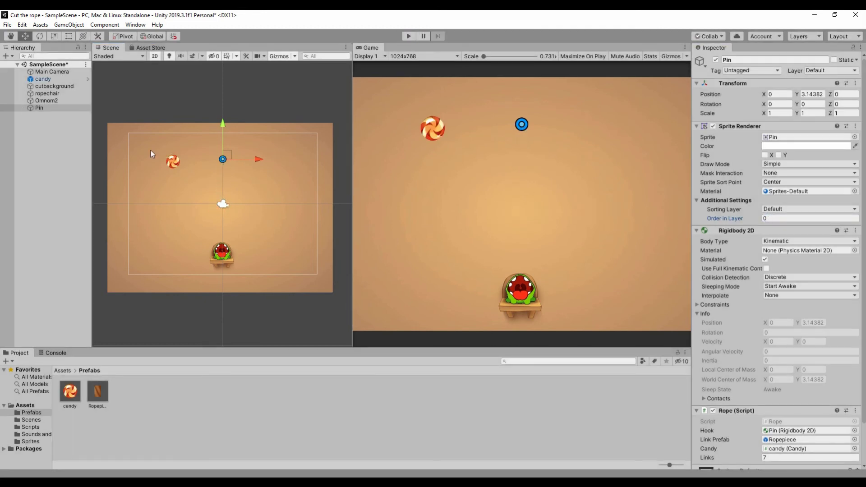
pyautogui.click(55, 107)
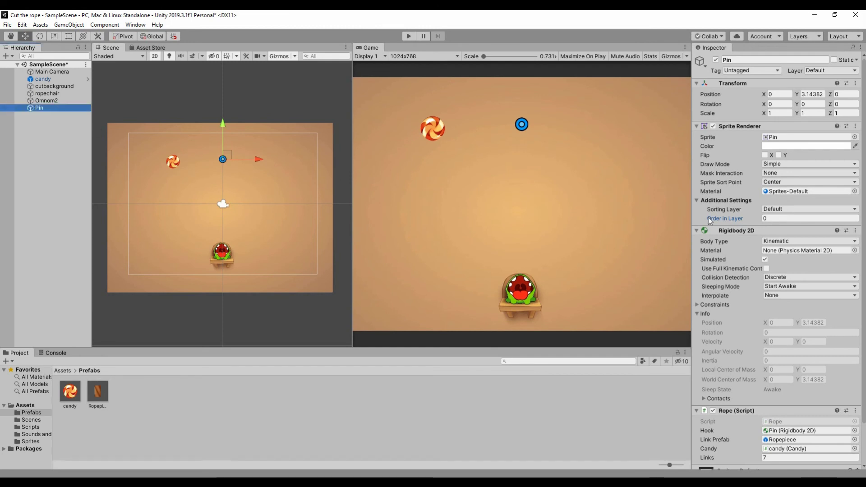
pyautogui.click(799, 220)
pyautogui.write('0')
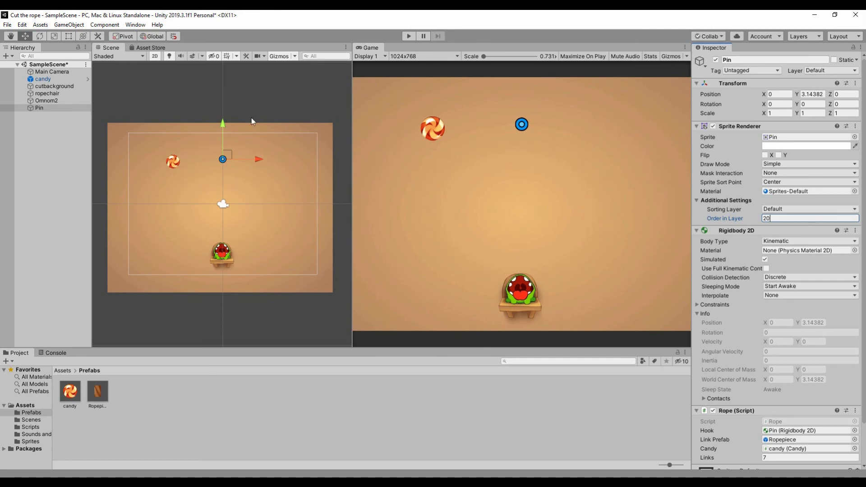
pyautogui.click(8, 24)
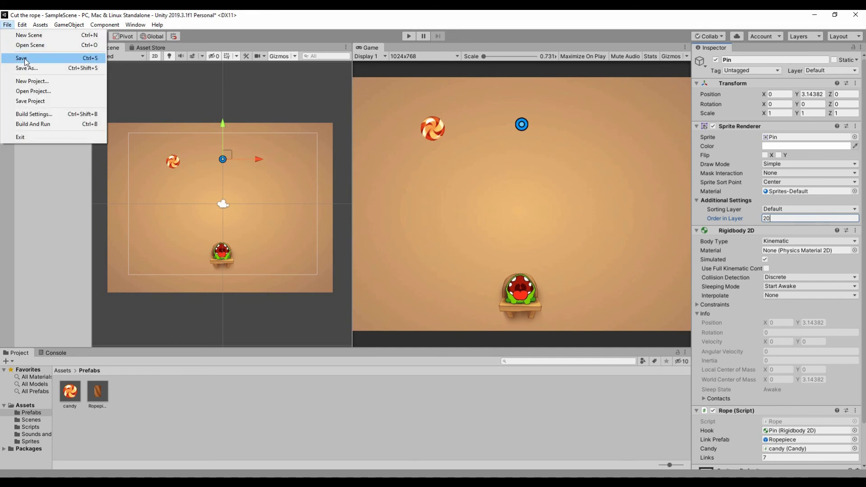
pyautogui.click(27, 59)
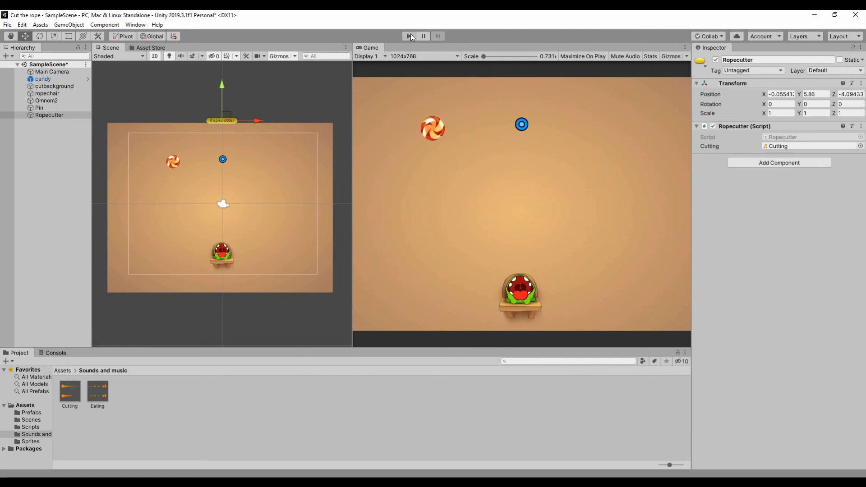
# Play-test the level, slicing the rope under the pin and its falling pieces so the candy drops to Om Nom.
pyautogui.click(409, 36)
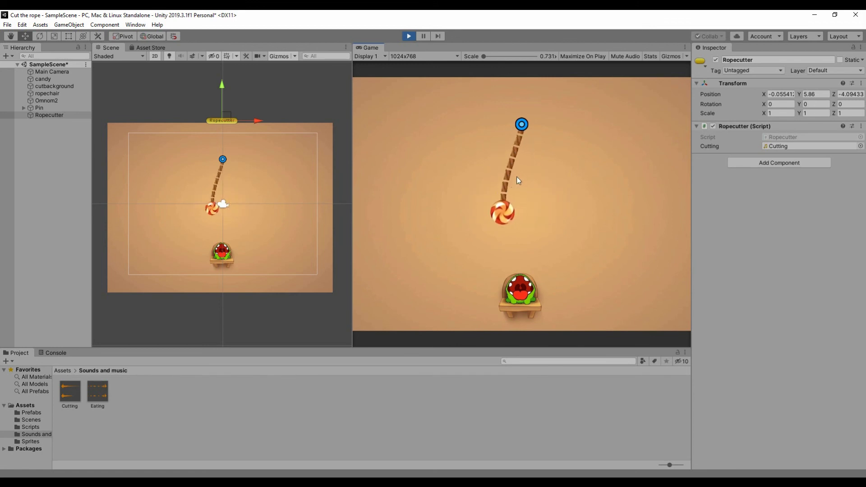
pyautogui.click(508, 176)
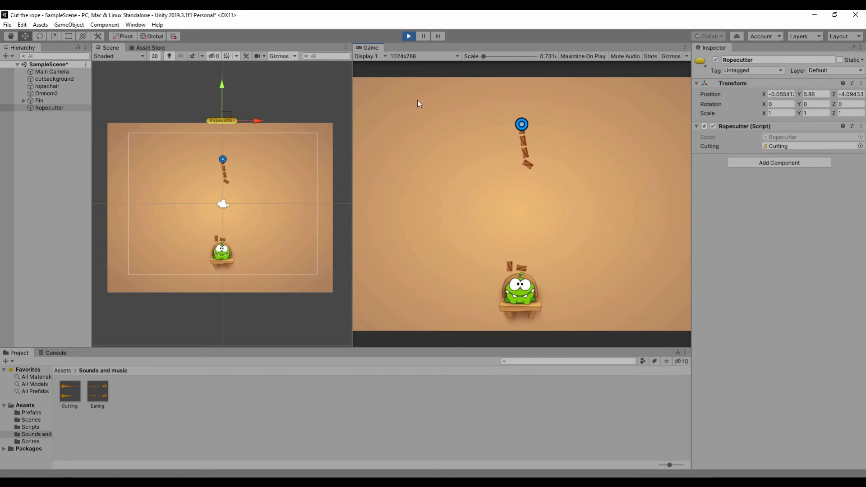
pyautogui.click(520, 143)
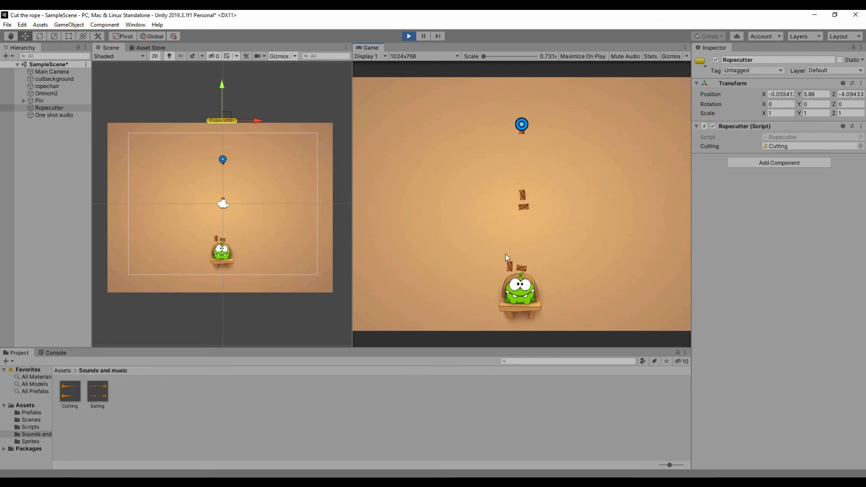
pyautogui.click(517, 265)
pyautogui.click(514, 252)
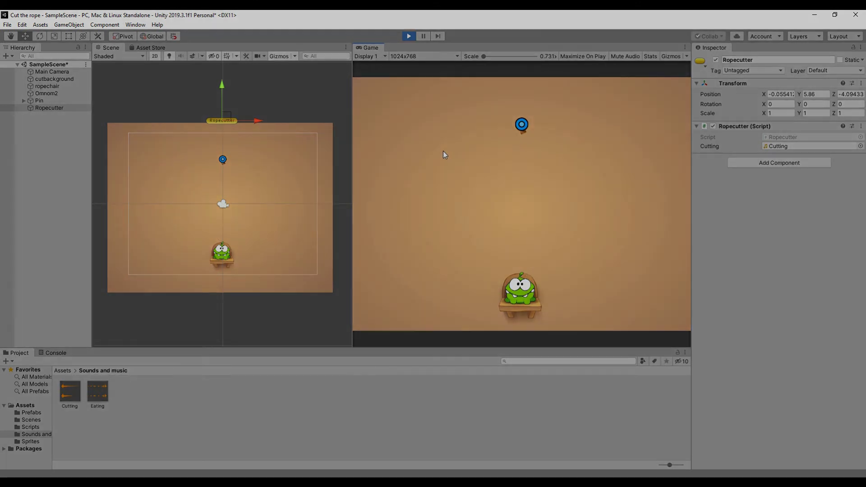